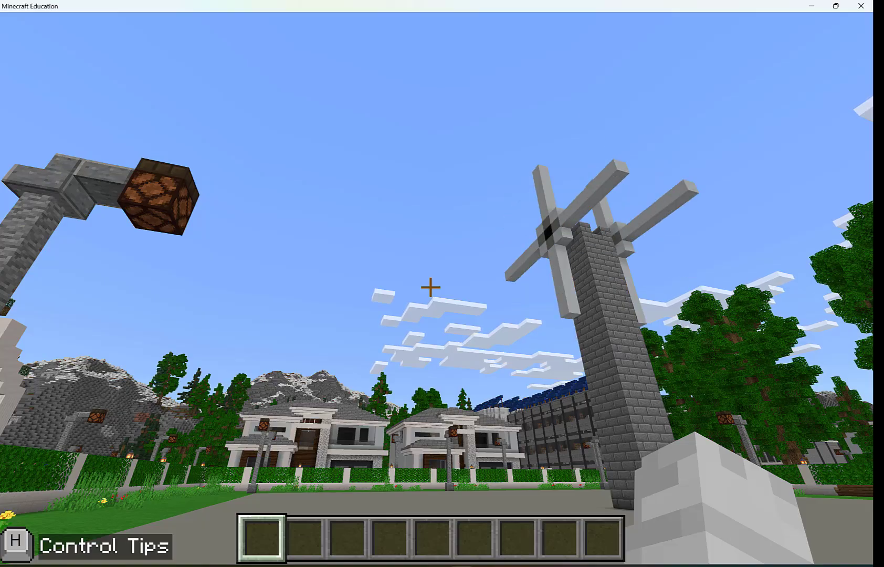
# Search the creative inventory for "camera" and add the camera to the hotbar
pyautogui.press('e')
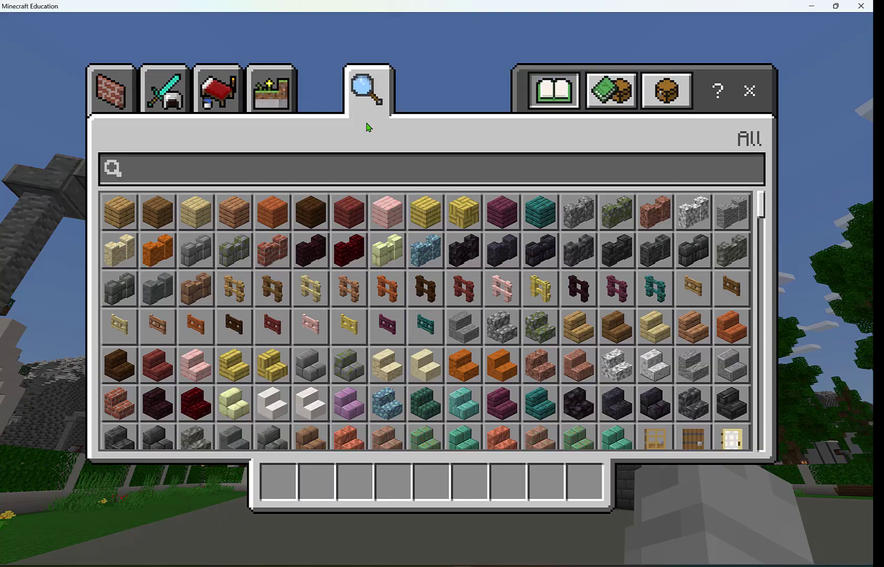
pyautogui.click(348, 170)
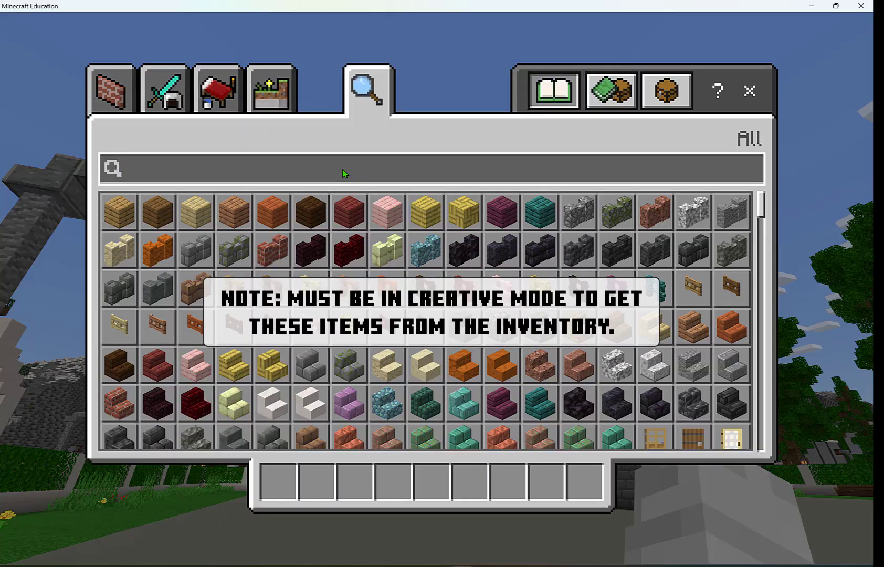
pyautogui.write('camera')
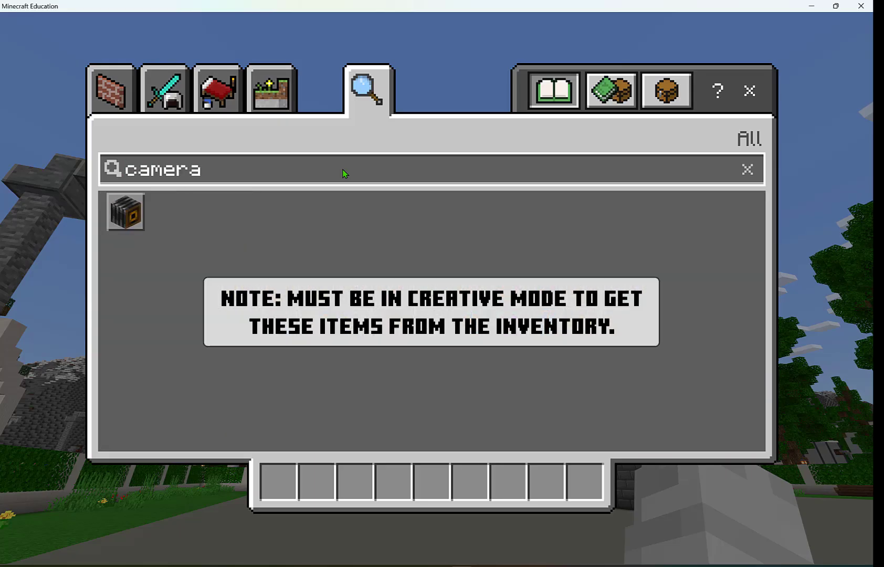
pyautogui.click(125, 212)
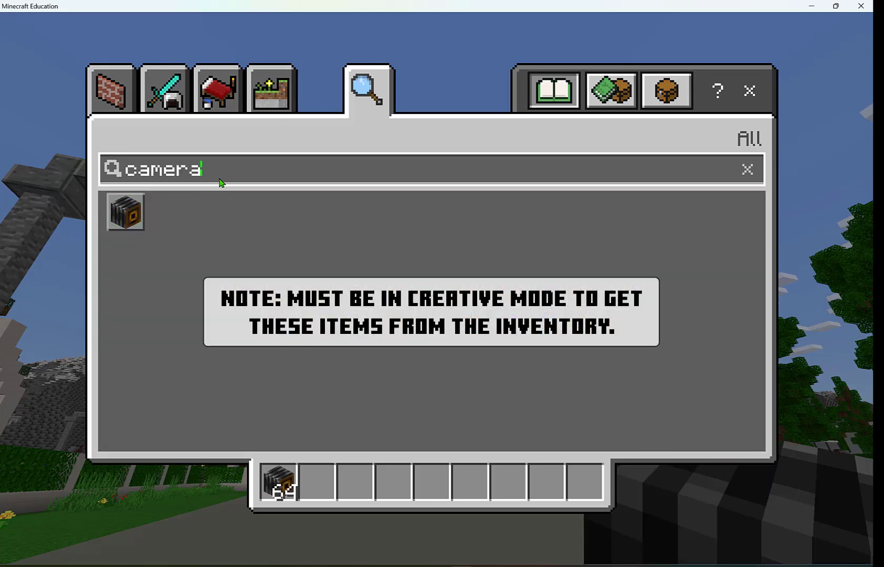
# Search the inventory for "port" and add the portfolio to the hotbar
pyautogui.press('BackSpace')
pyautogui.press('BackSpace')
pyautogui.press('BackSpace')
pyautogui.press('BackSpace')
pyautogui.press('BackSpace')
pyautogui.press('BackSpace')
pyautogui.write('port')
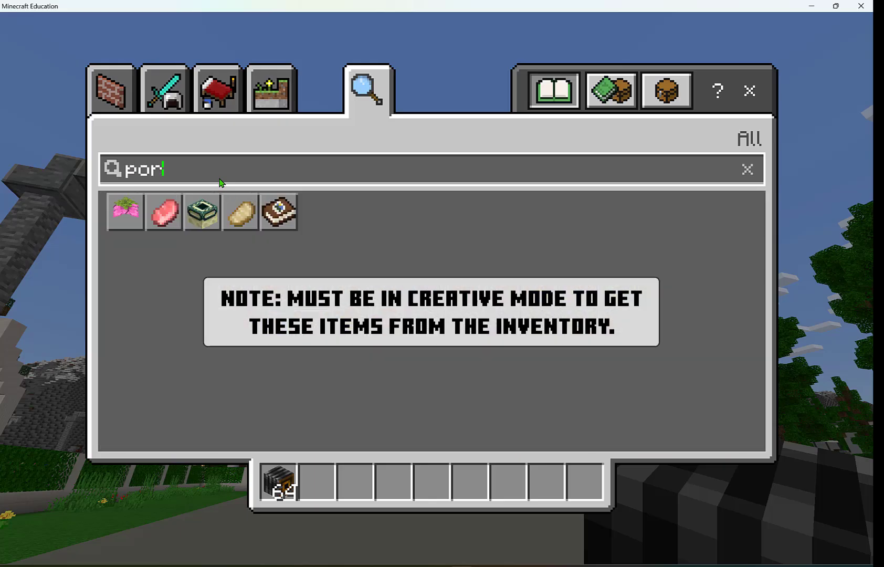
pyautogui.click(164, 212)
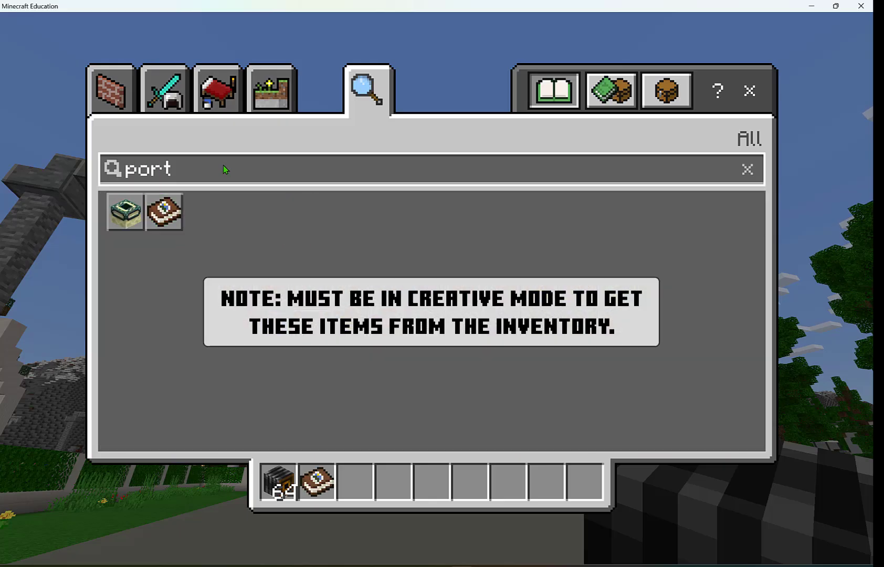
# Search the inventory for "book", add a Book and Quill to the hotbar, and return to the world
pyautogui.press('BackSpace')
pyautogui.press('BackSpace')
pyautogui.press('BackSpace')
pyautogui.press('BackSpace')
pyautogui.write('book')
pyautogui.click(239, 211)
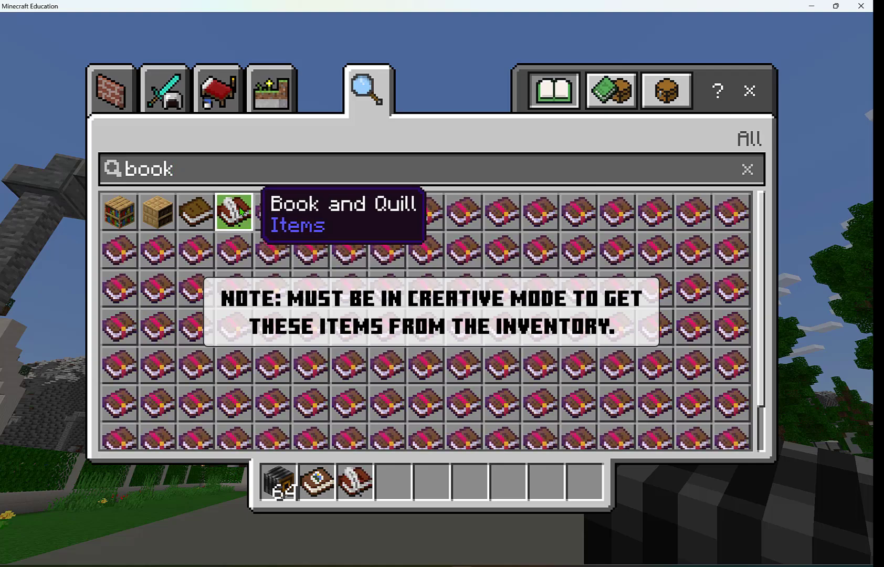
pyautogui.press('Escape')
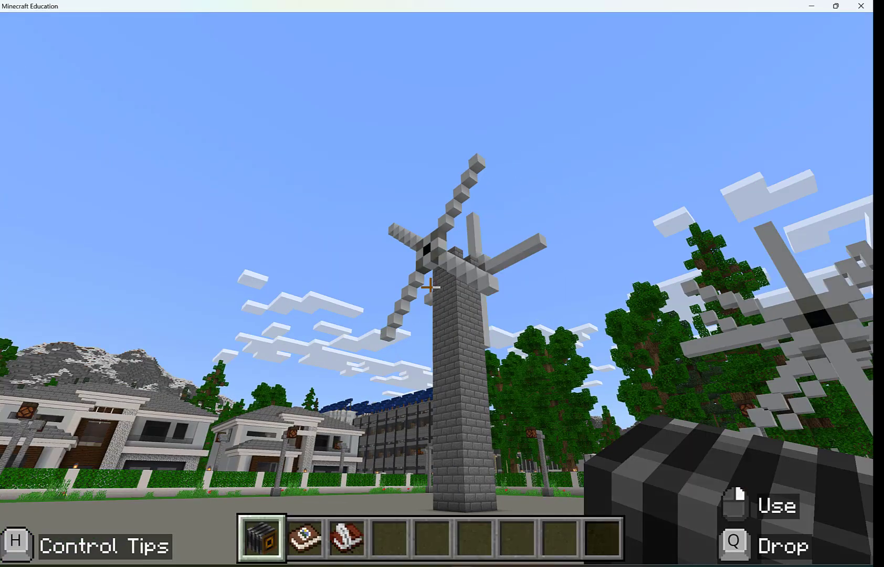
# Photograph the wind turbine with the handheld camera, once from the ground and once from the air on its other side
pyautogui.press('w')
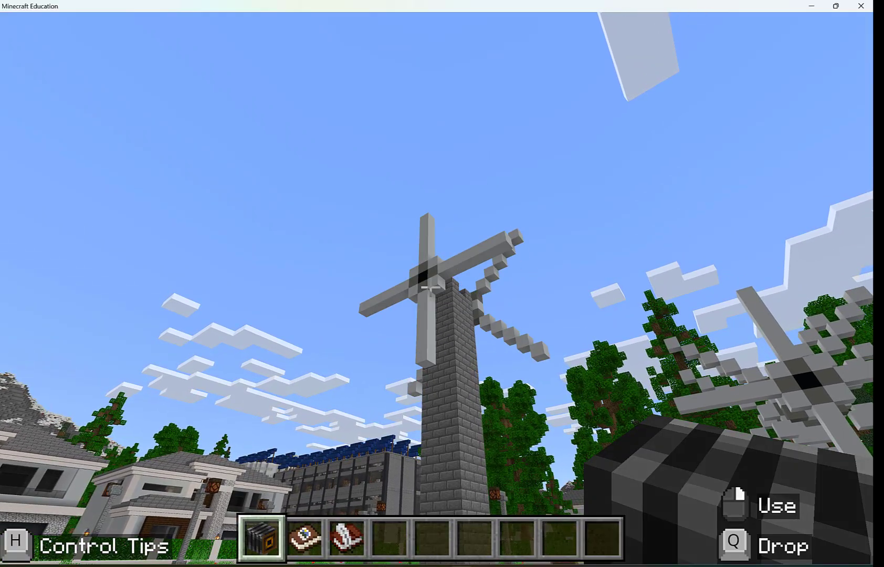
pyautogui.rightClick(431, 287)
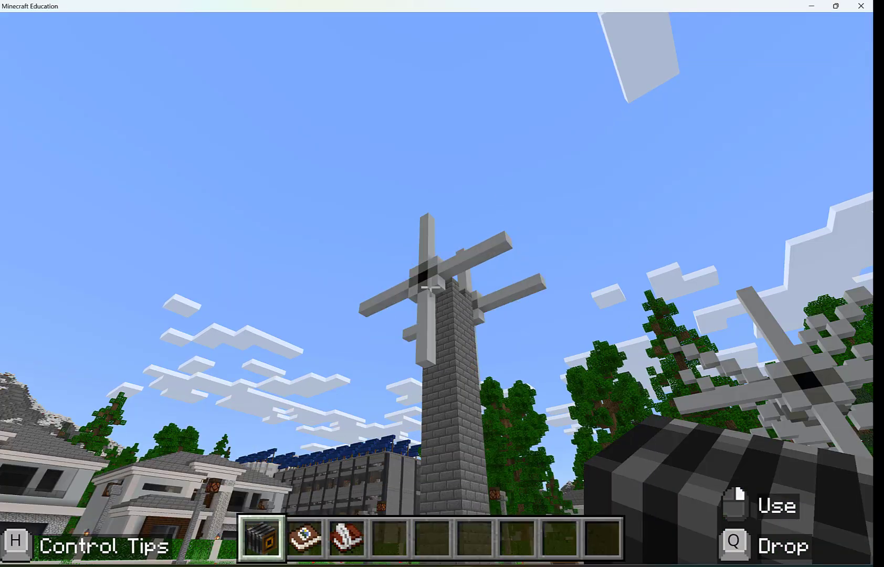
pyautogui.press('w')
pyautogui.press('d')
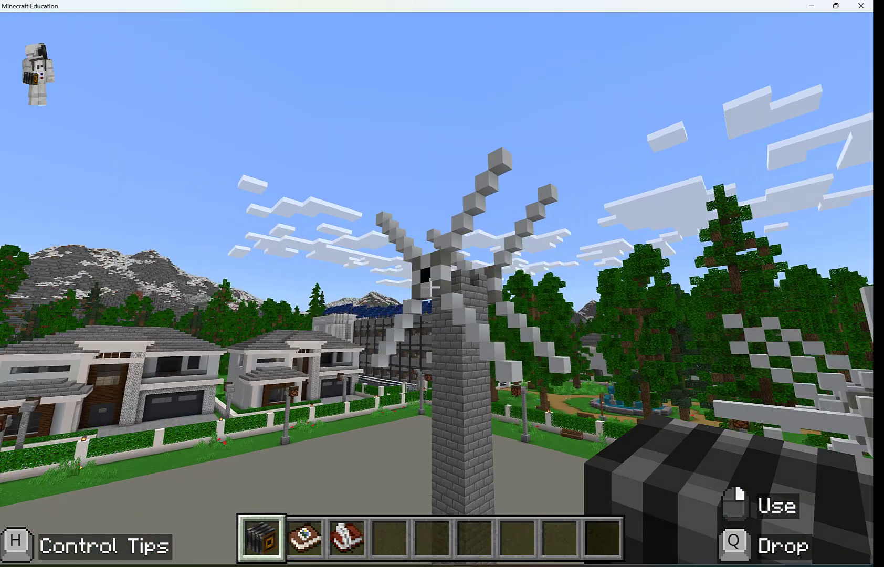
pyautogui.press('d')
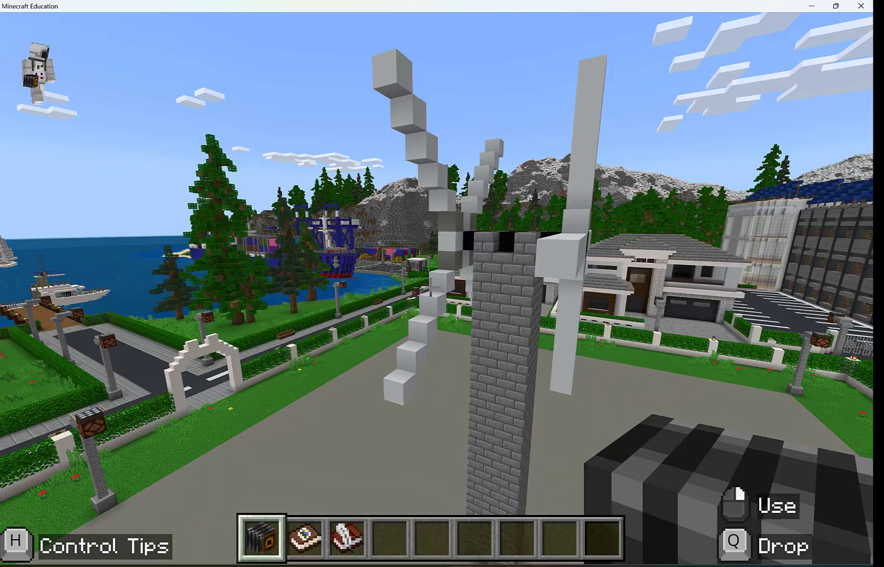
pyautogui.press('d')
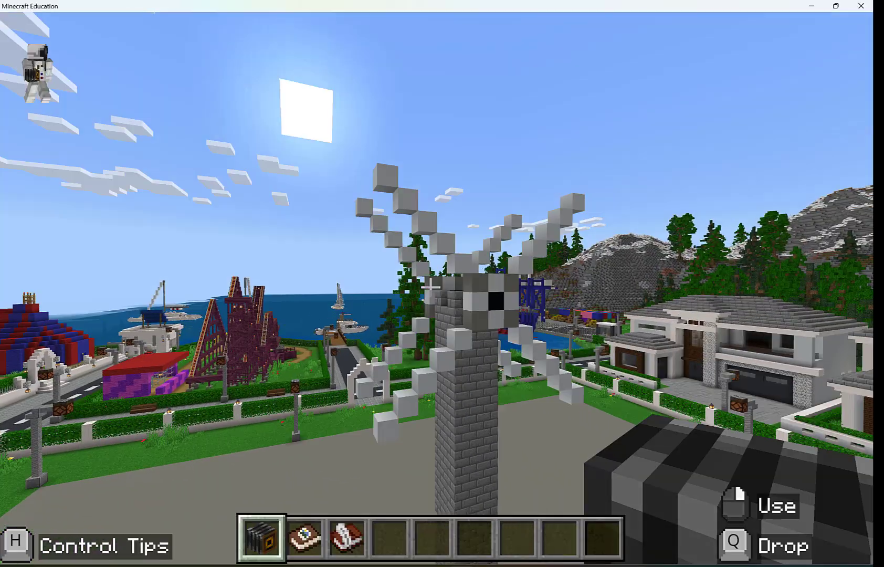
pyautogui.rightClick(442, 287)
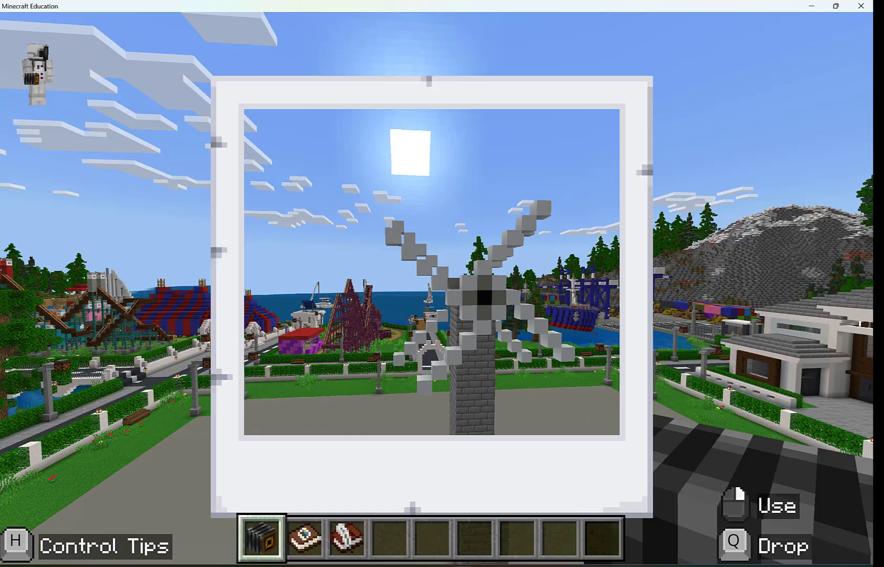
# Land on the paved area, place the camera on its tripod, and have it photograph the player character
pyautogui.press('a')
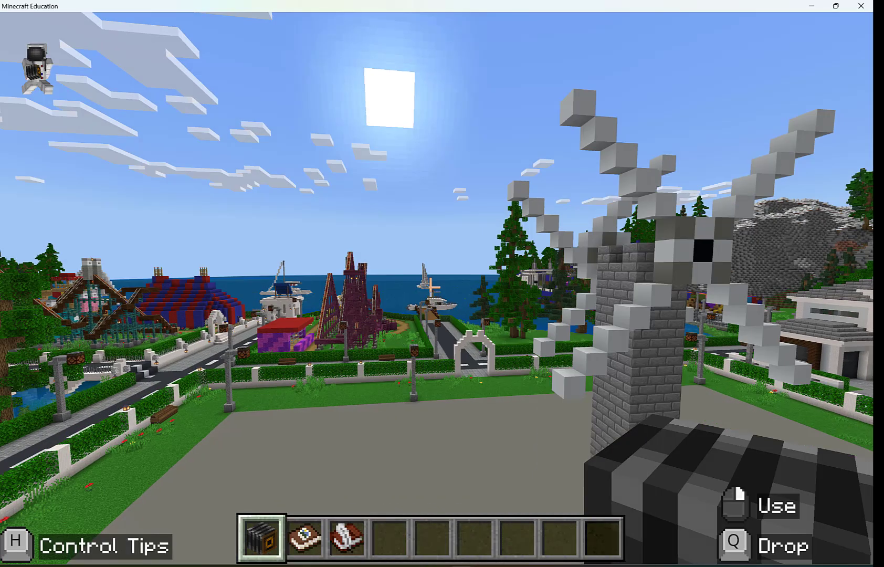
pyautogui.press('w')
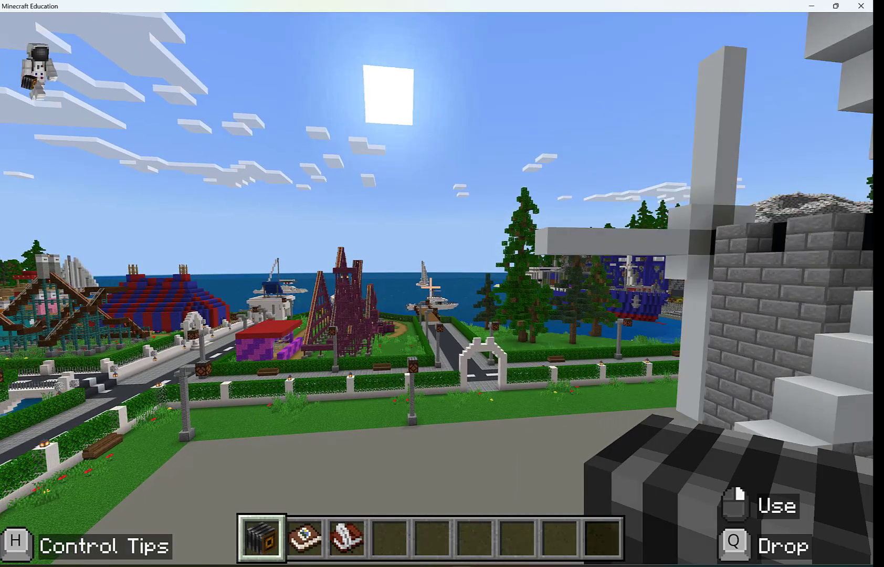
pyautogui.press('w')
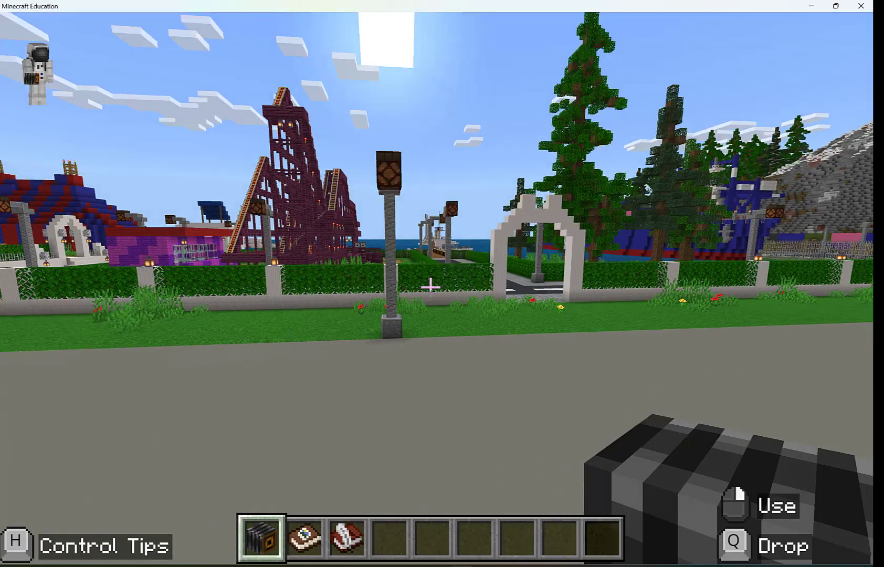
pyautogui.press('w')
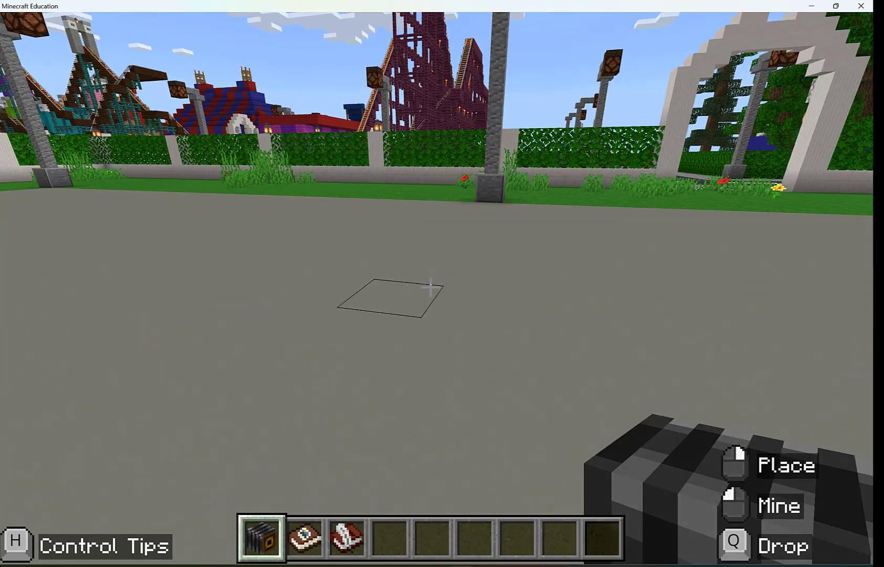
pyautogui.rightClick(430, 287)
pyautogui.press('w')
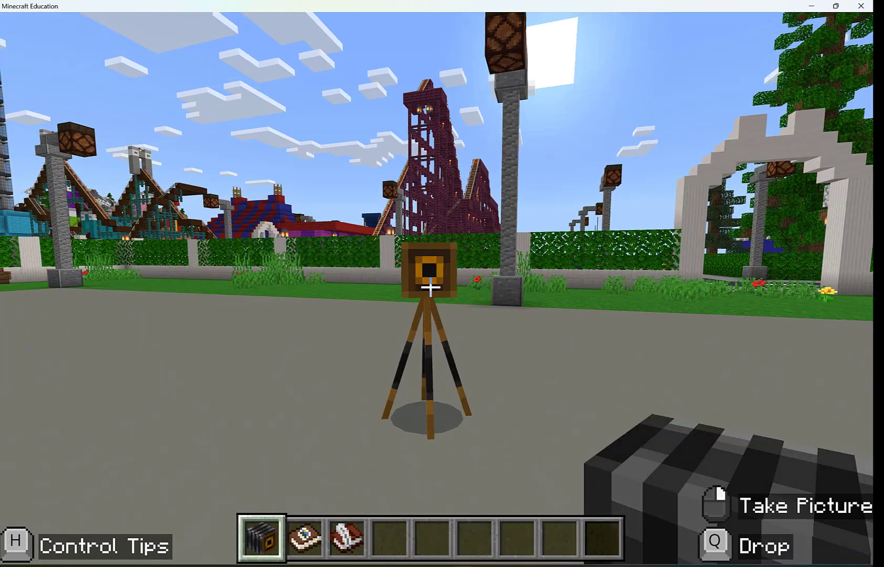
pyautogui.rightClick(430, 287)
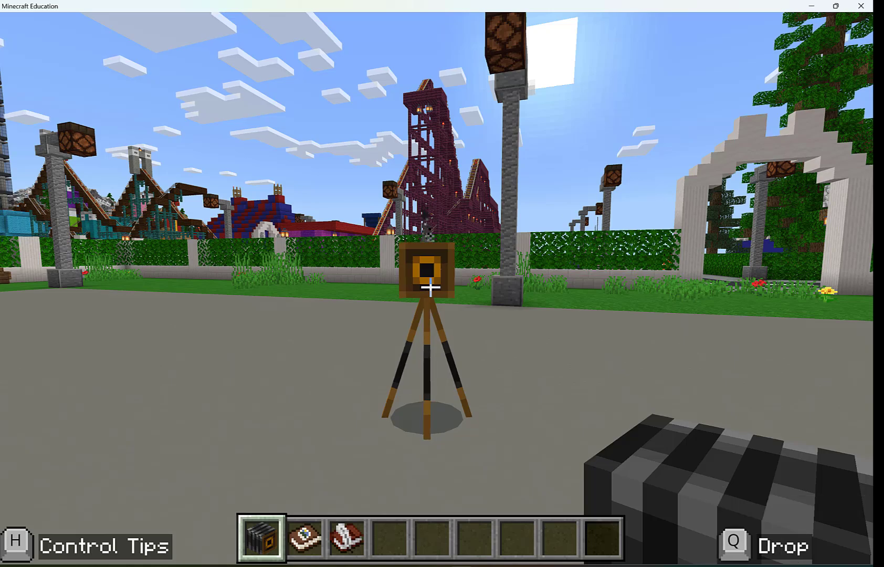
pyautogui.press('s')
pyautogui.press('s')
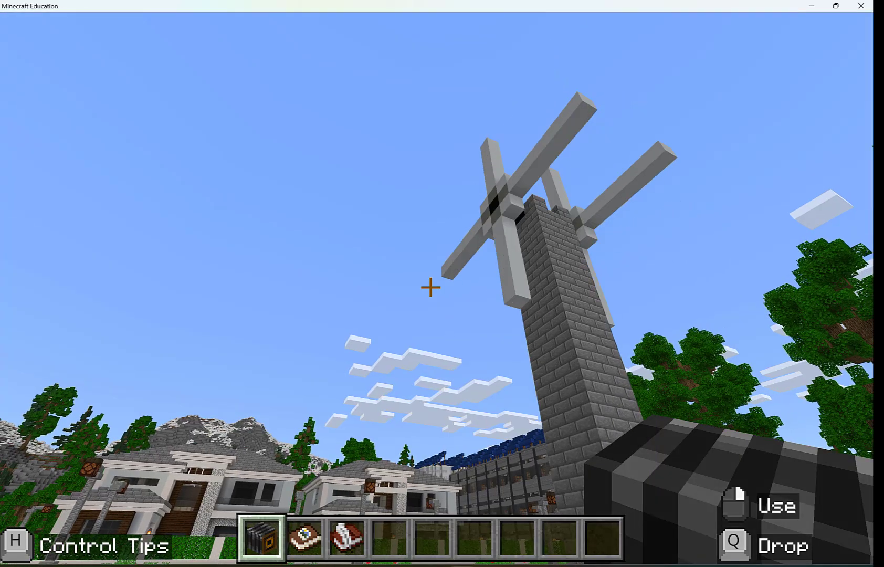
# Open the portfolio and caption the page 1 photo "Wind Turbine" and the page 2 photo with the player's first name and "Work"
pyautogui.press('2')
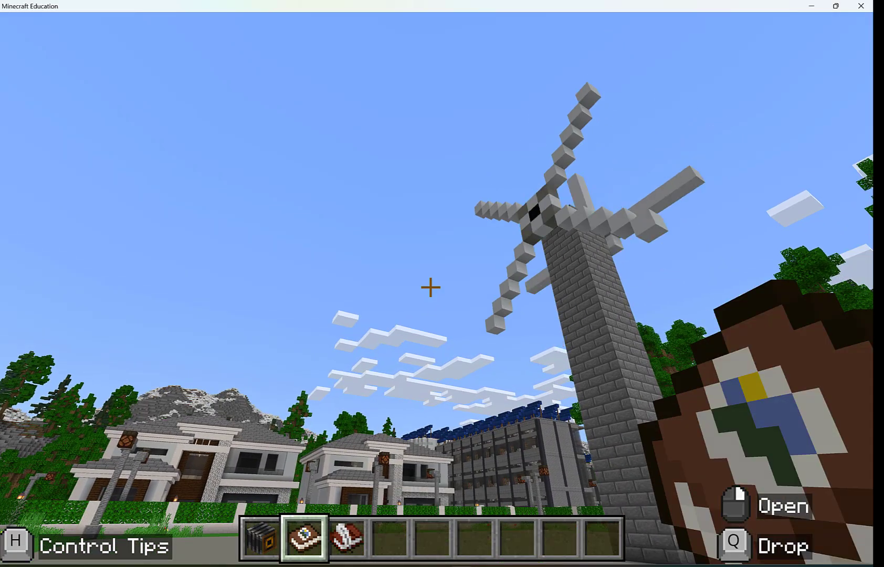
pyautogui.rightClick(431, 287)
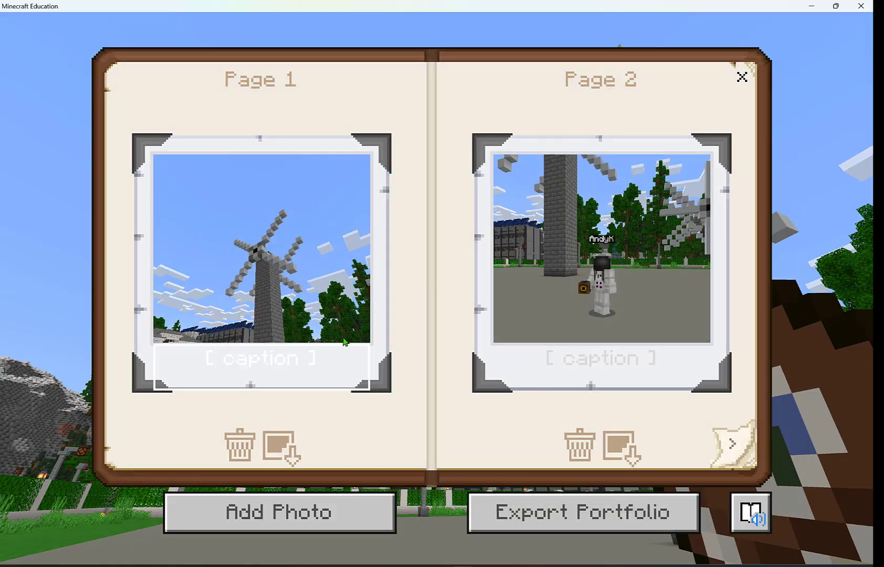
pyautogui.click(281, 360)
pyautogui.write('Wind Turbine')
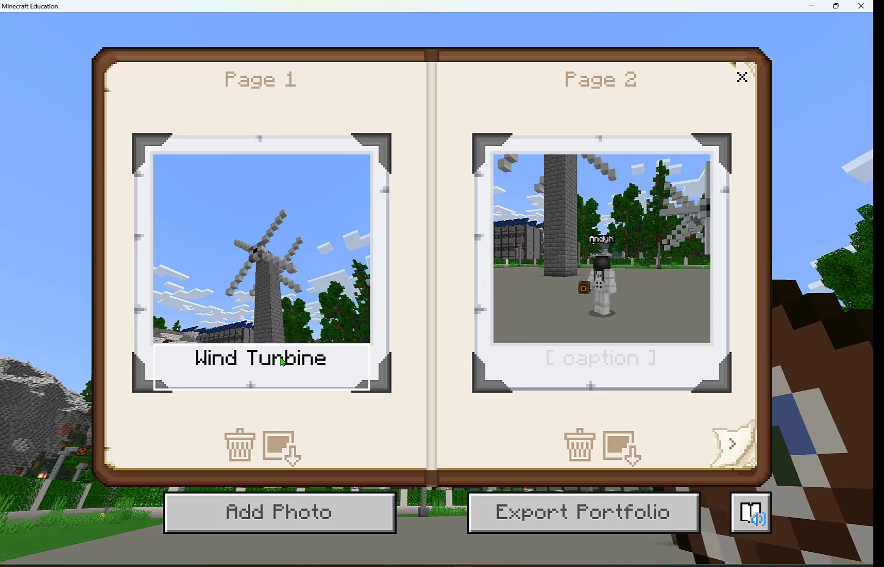
pyautogui.click(572, 362)
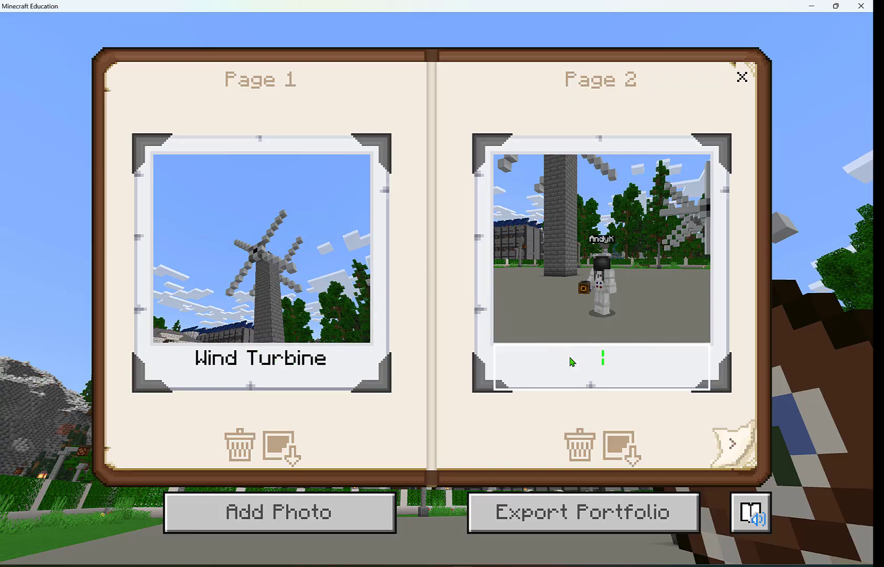
pyautogui.write("Andy's Work")
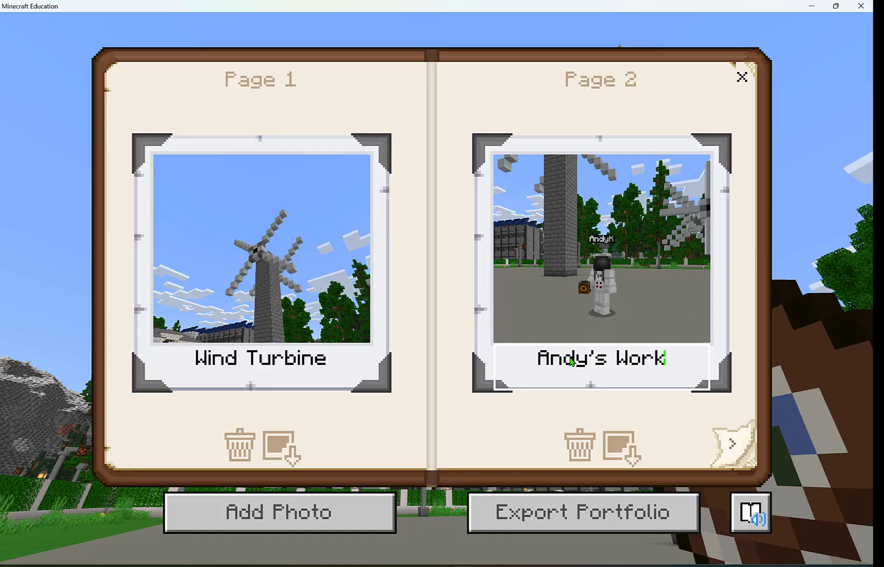
# Export the portfolio as a PDF file into the Minecraft Education Project folder
pyautogui.click(603, 414)
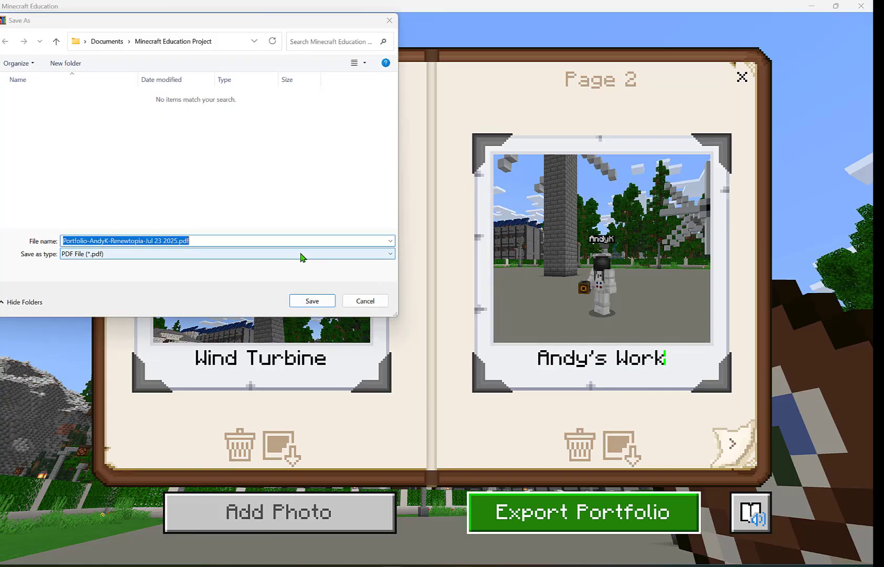
pyautogui.click(312, 300)
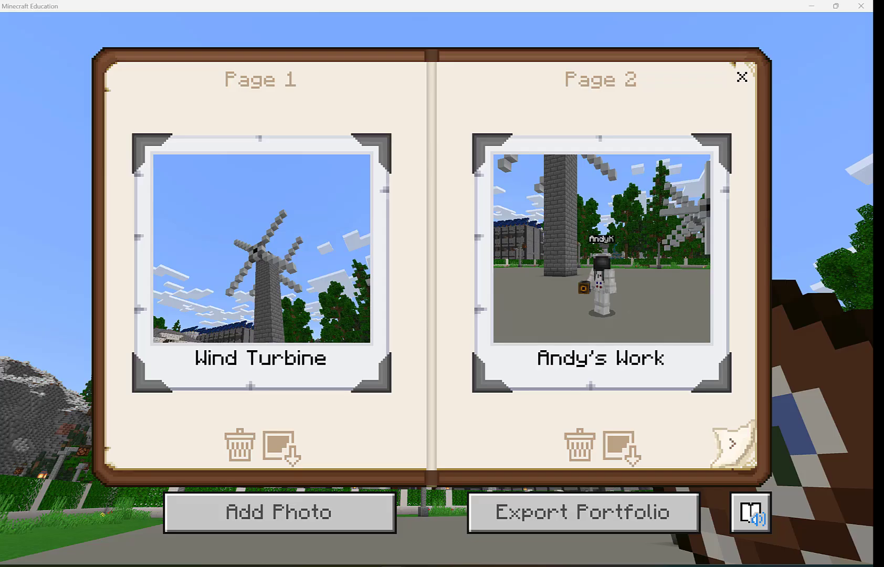
# View the photos on portfolio pages 3 and 4, return to the first pages, and close the portfolio
pyautogui.click(732, 450)
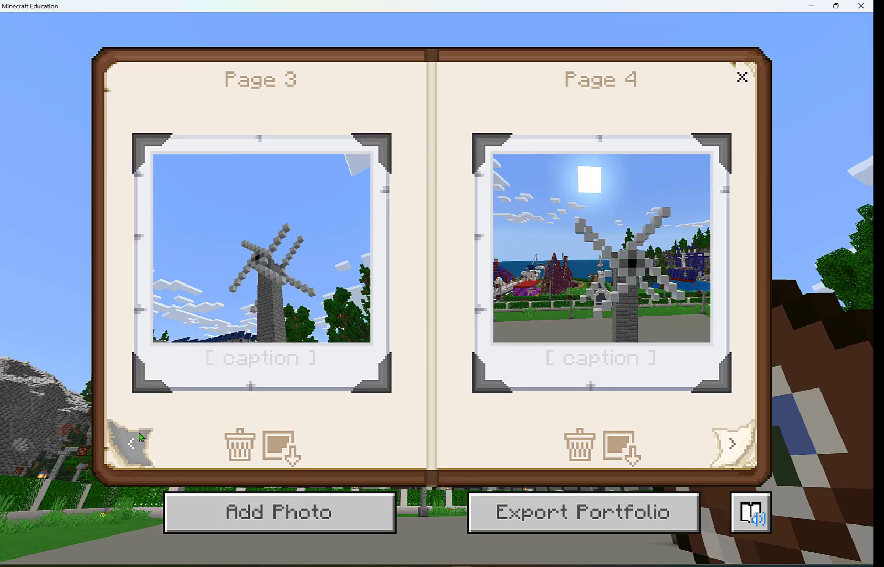
pyautogui.click(137, 445)
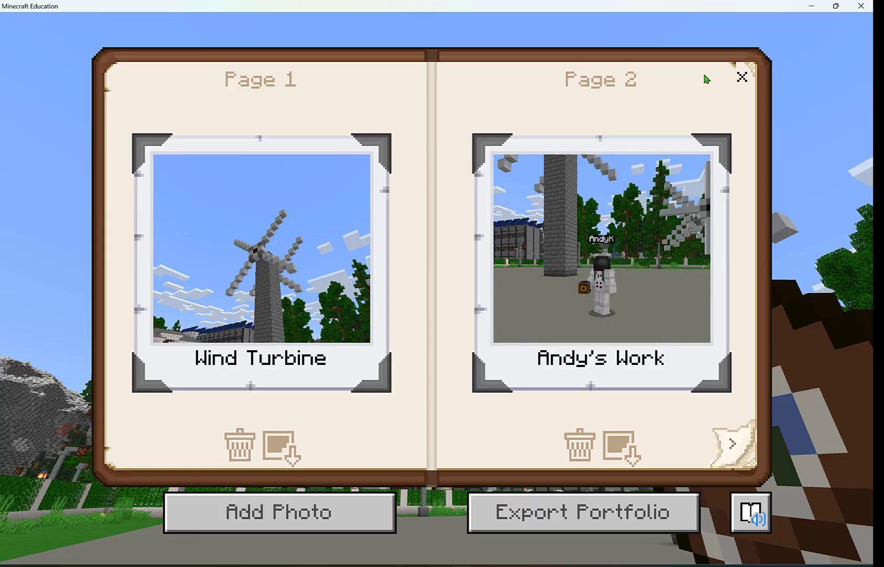
pyautogui.click(742, 77)
# Open the Book and Quill and insert the first wind turbine photo from the portfolio on page 1
pyautogui.scroll(-1, 430, 287)
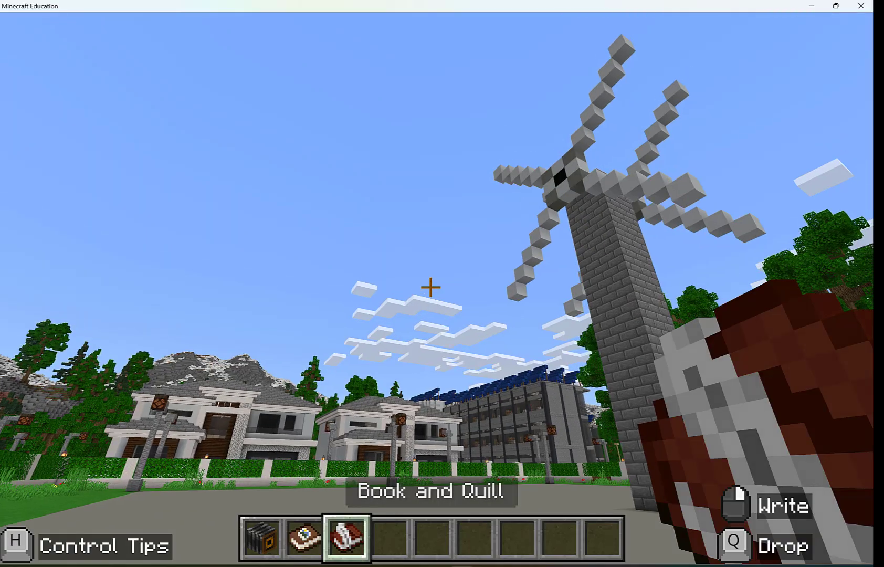
pyautogui.rightClick(431, 287)
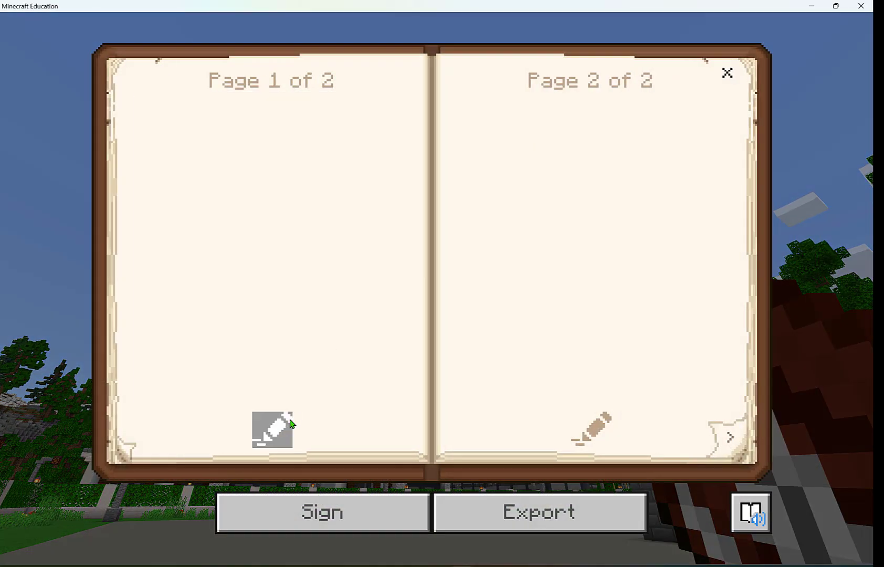
pyautogui.click(285, 425)
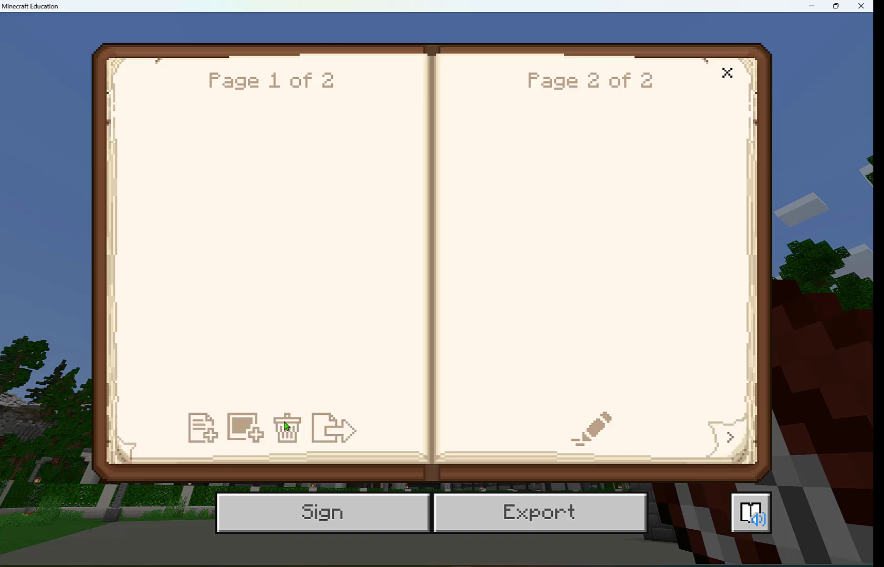
pyautogui.click(254, 437)
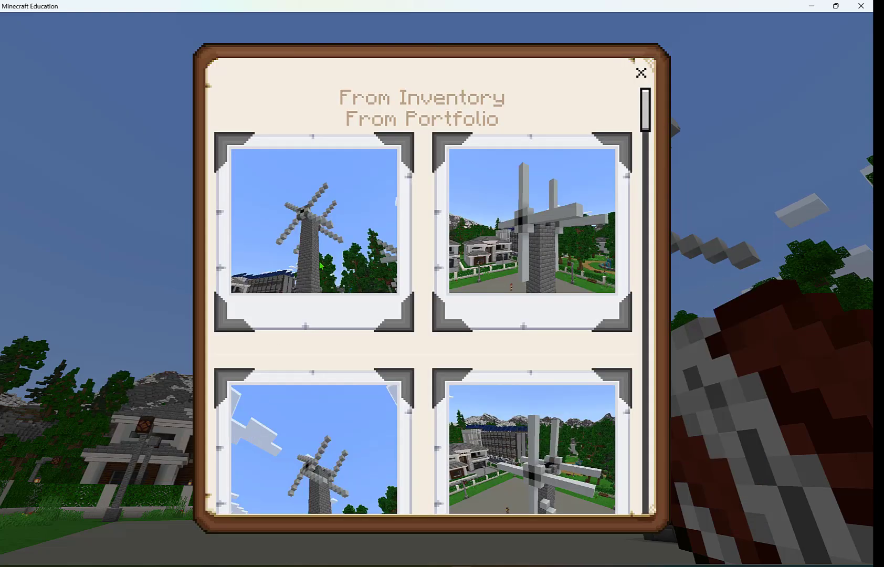
pyautogui.click(339, 218)
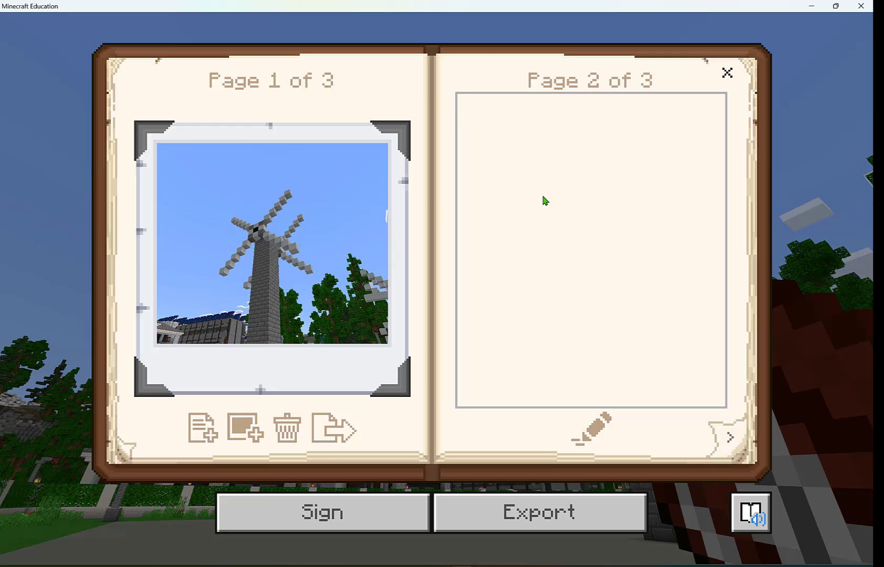
# Write on page 2: "Wind power is energy that comes from the wind. When the wind blows, it can turn big blades on wind turbines to make electricity."
pyautogui.write('Wind power is energy that comes from the wind. When the wind blows, it can turn big blades on wind turbines to make electricity.')
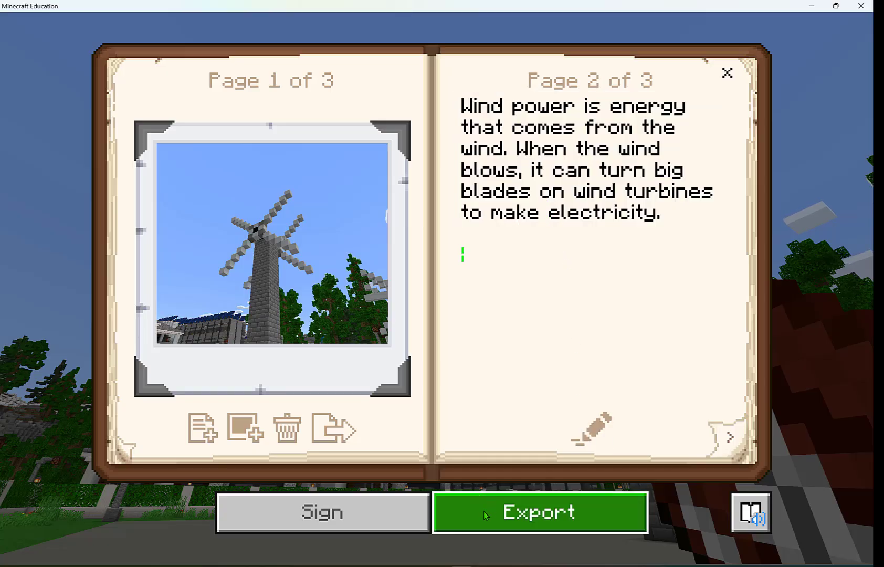
# Sign and close the book, titling it with the player's first name in possessive form followed by "Work"
pyautogui.click(359, 518)
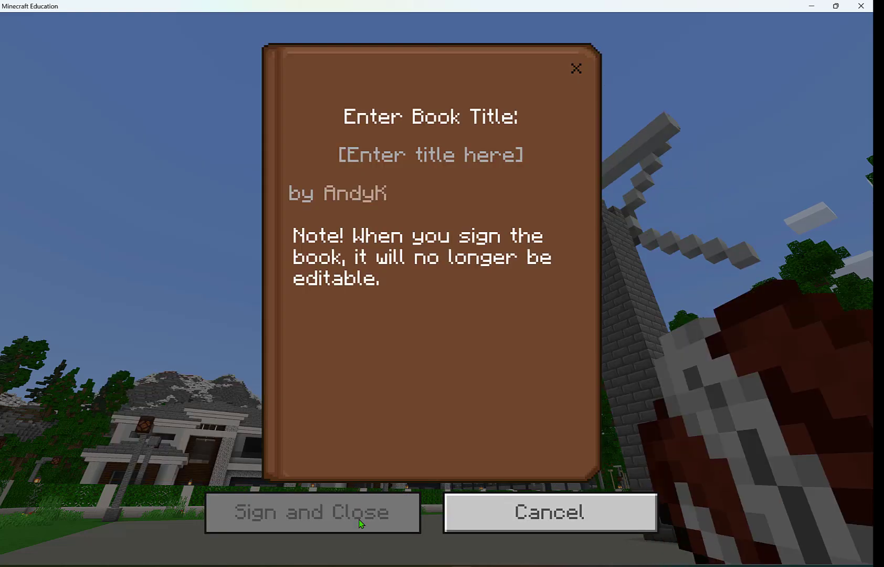
pyautogui.click(432, 156)
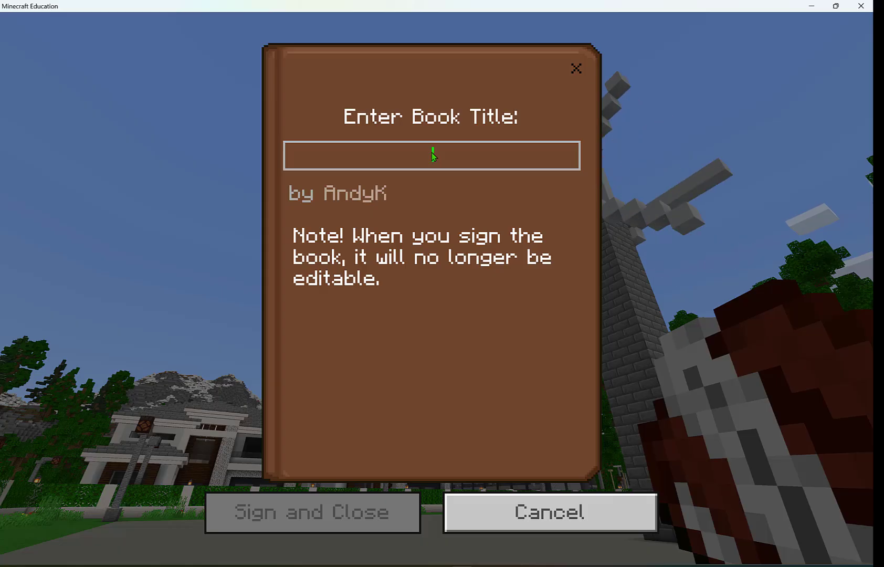
pyautogui.write("Andy's Work")
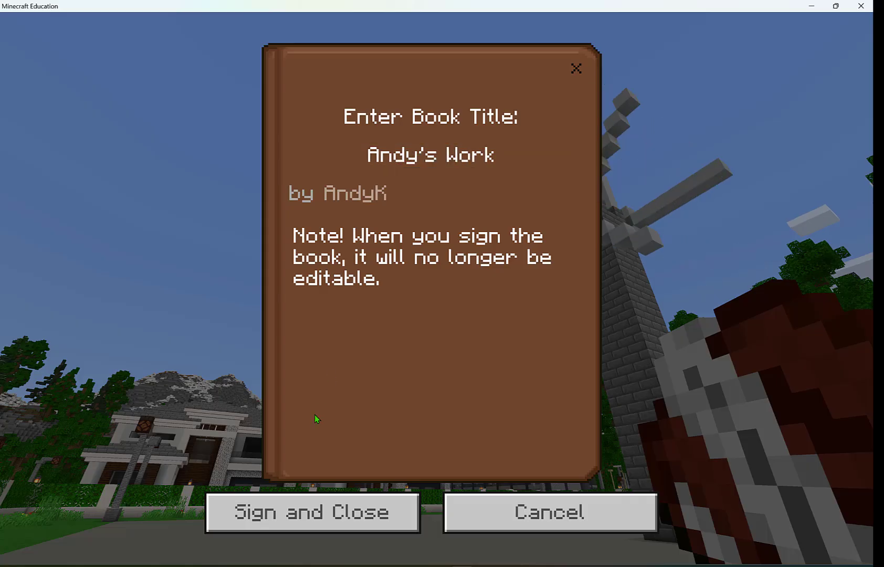
pyautogui.click(312, 512)
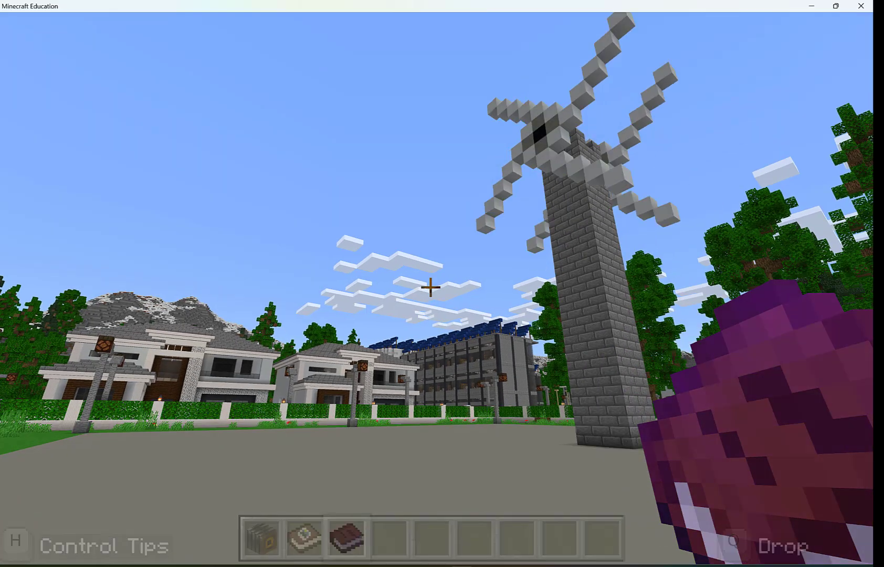
# Open the signed book and export it as a PDF into the Minecraft Education Project folder under the suggested file name
pyautogui.rightClick(431, 287)
pyautogui.click(417, 519)
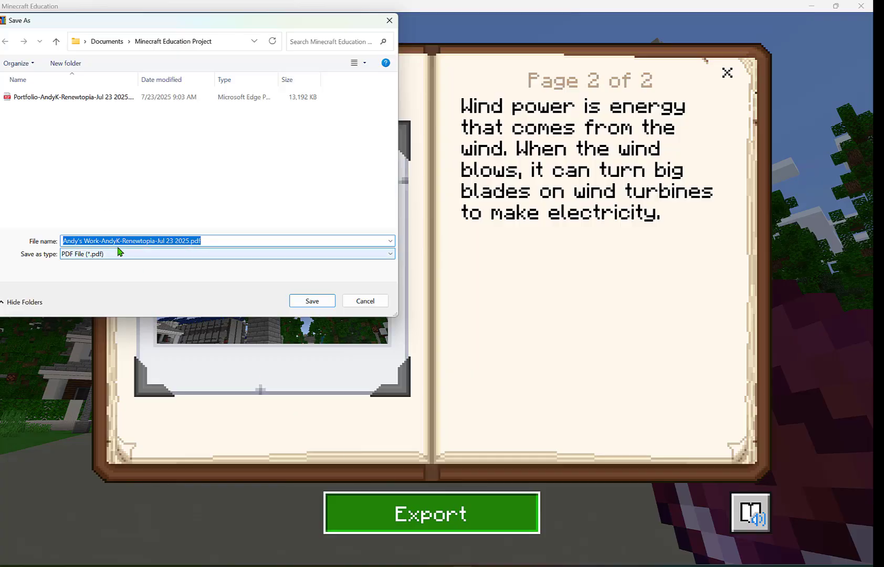
pyautogui.click(311, 307)
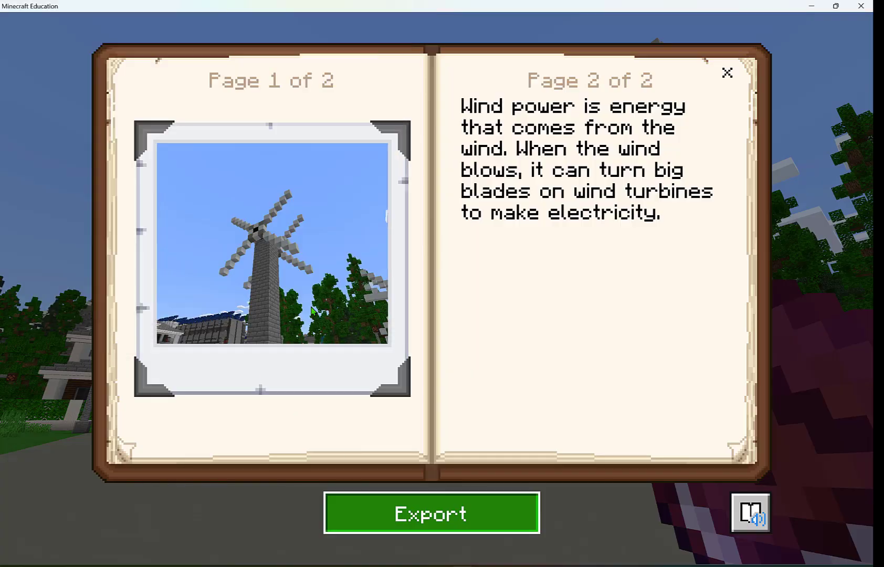